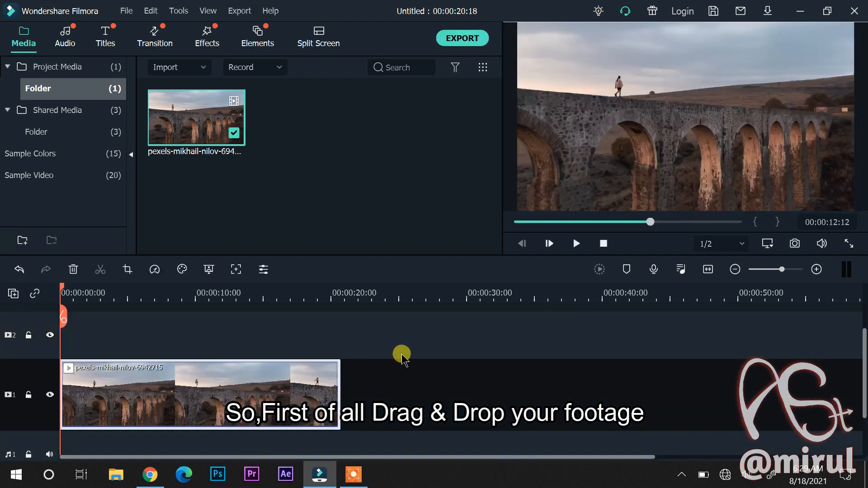
Return the playhead to the start and enable Motion Tracking for the bridge clip.
drag(662, 228, 454, 249)
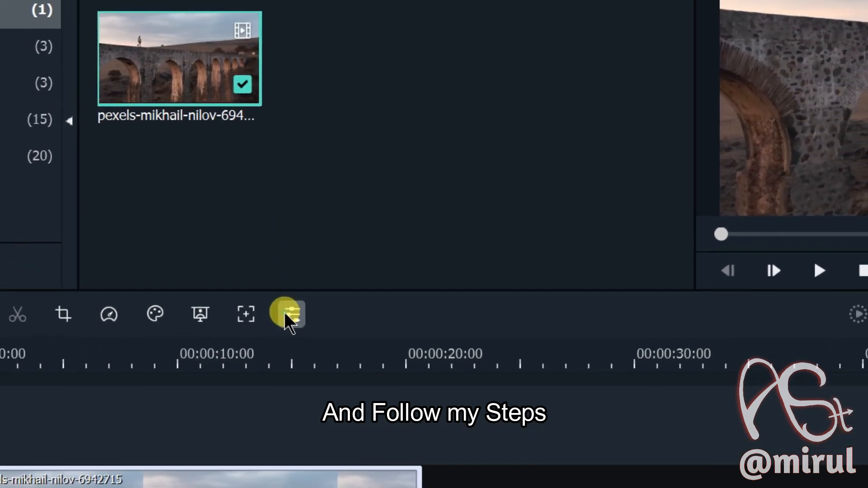
click(288, 314)
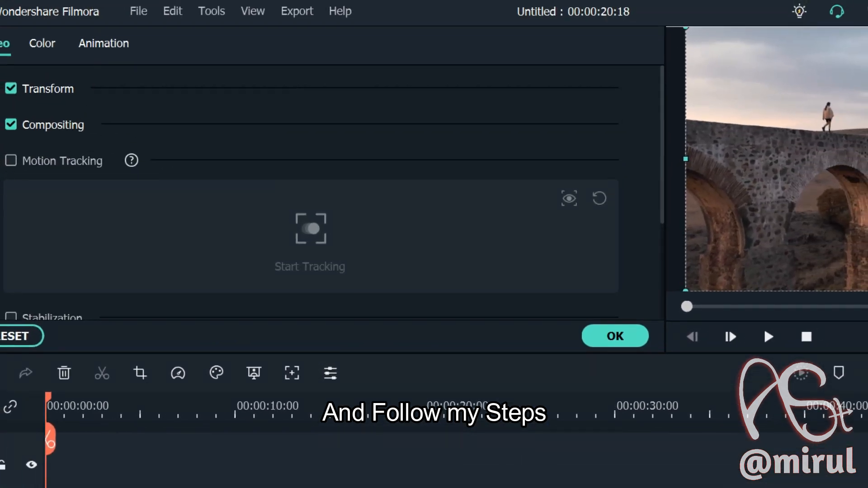
click(18, 167)
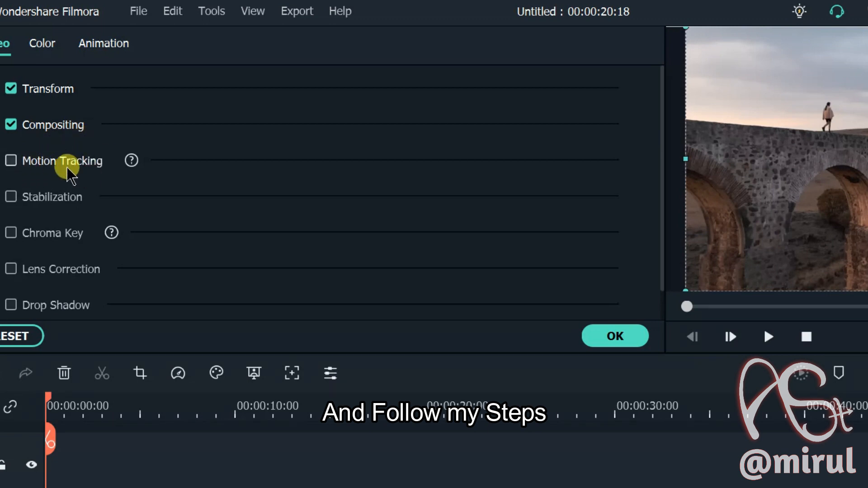
click(12, 162)
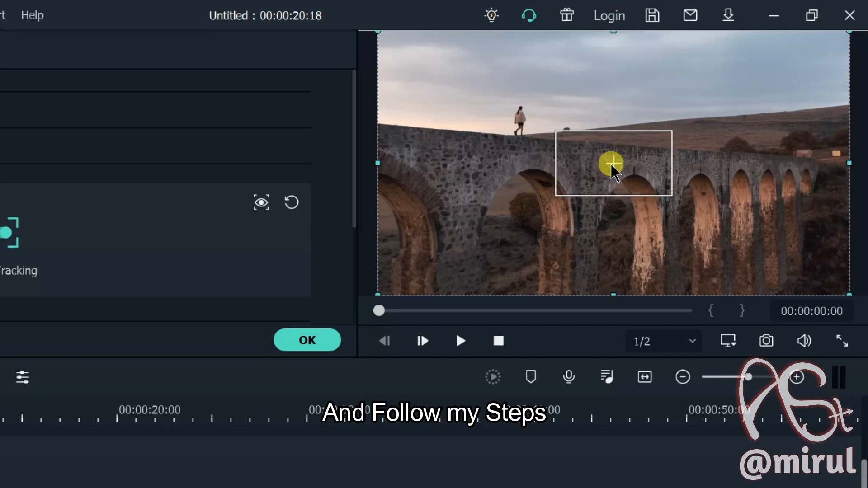
Move the tracking box onto the walking person and shrink it to fit the torso, checking the fit at 100% preview zoom.
drag(613, 167, 504, 109)
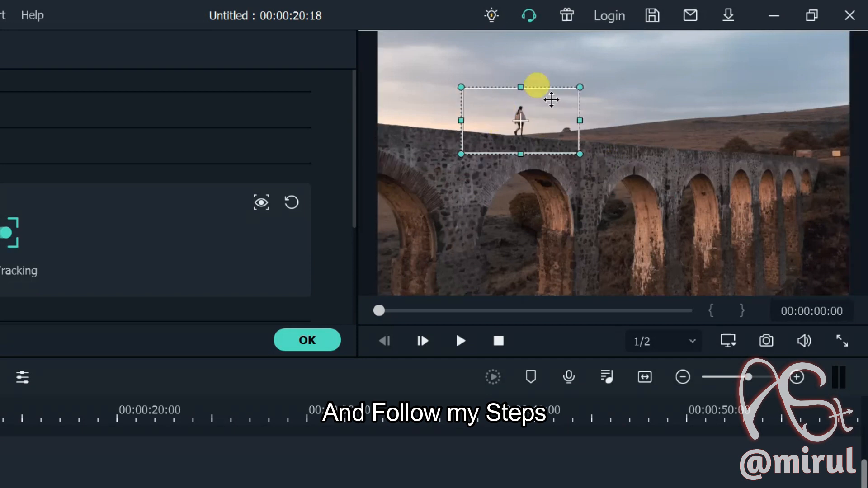
drag(579, 92, 491, 141)
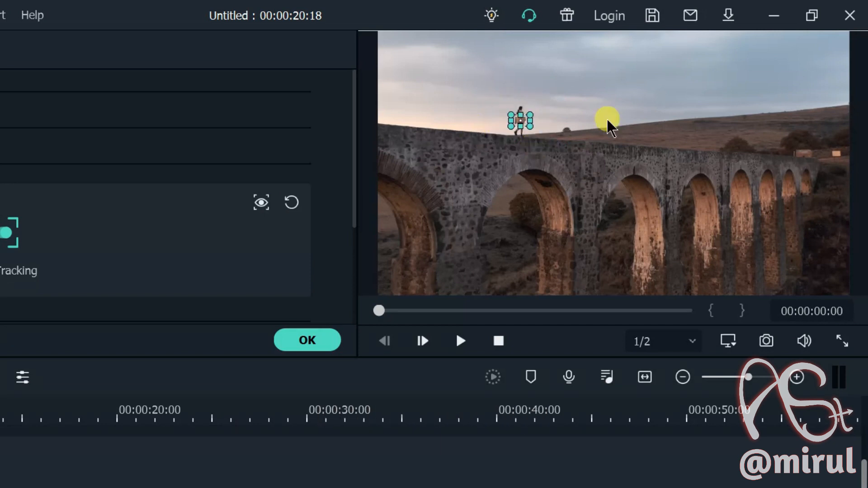
right_click(687, 145)
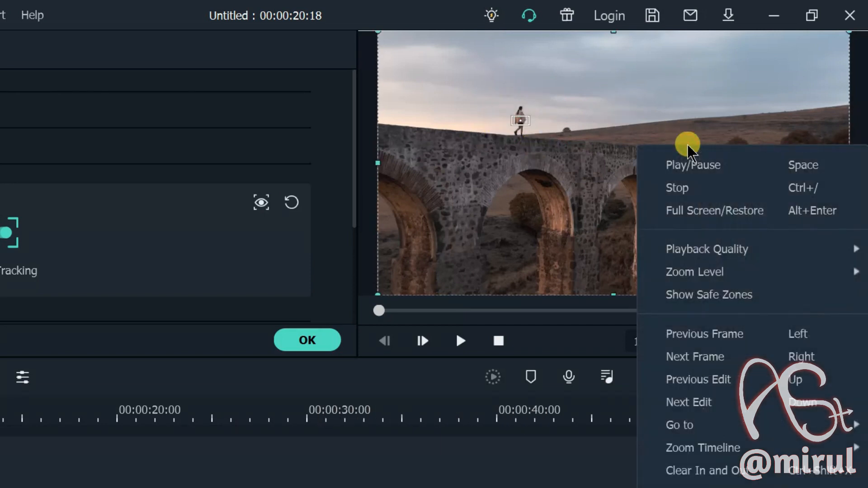
mouse_move(655, 273)
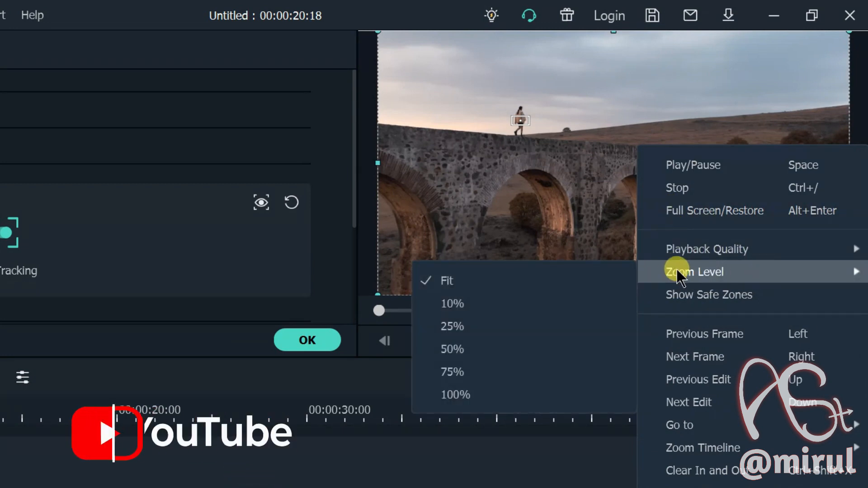
click(463, 388)
drag(441, 213, 434, 213)
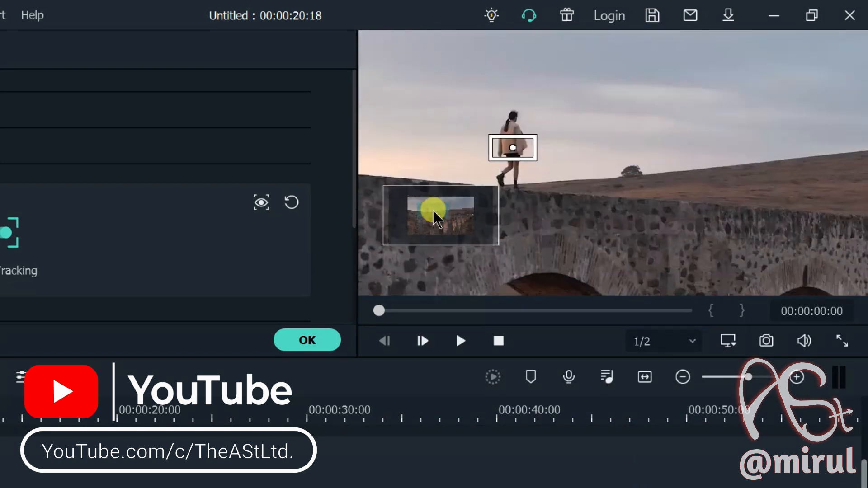
click(516, 142)
drag(514, 146, 515, 139)
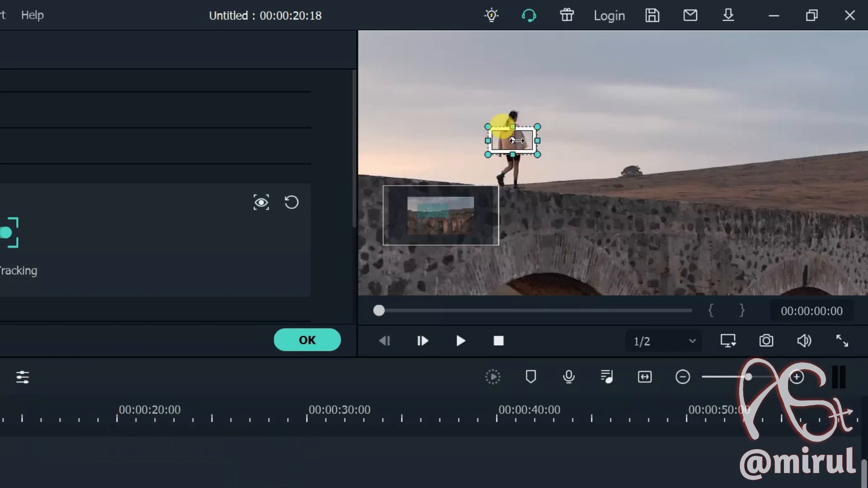
drag(537, 140, 516, 141)
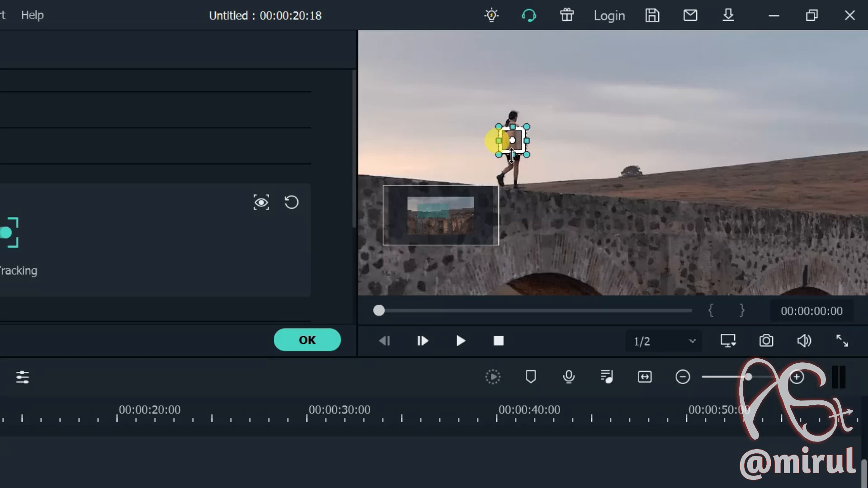
Set the preview zoom back to Fit, run the motion tracking on the bridge clip, and accept the clip settings.
right_click(632, 190)
mouse_move(671, 314)
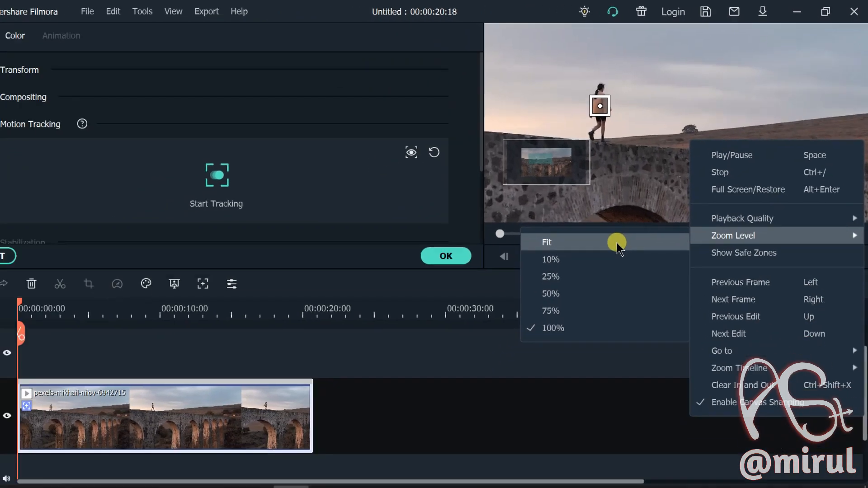
click(617, 242)
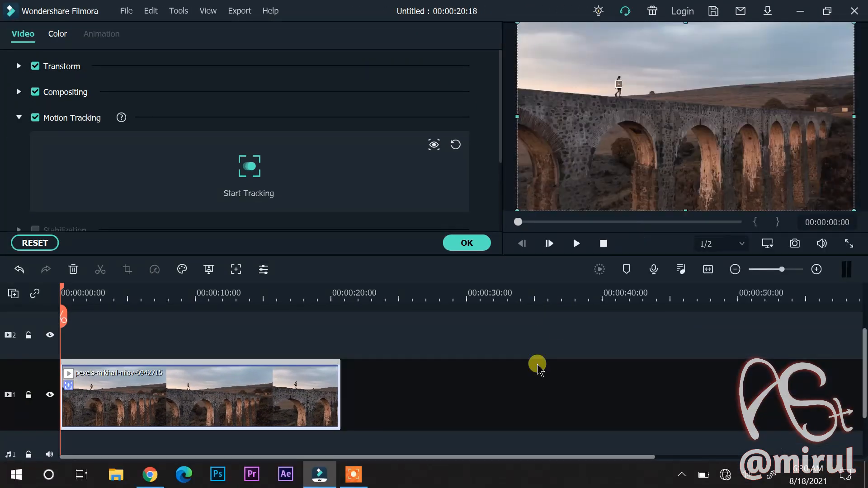
click(537, 364)
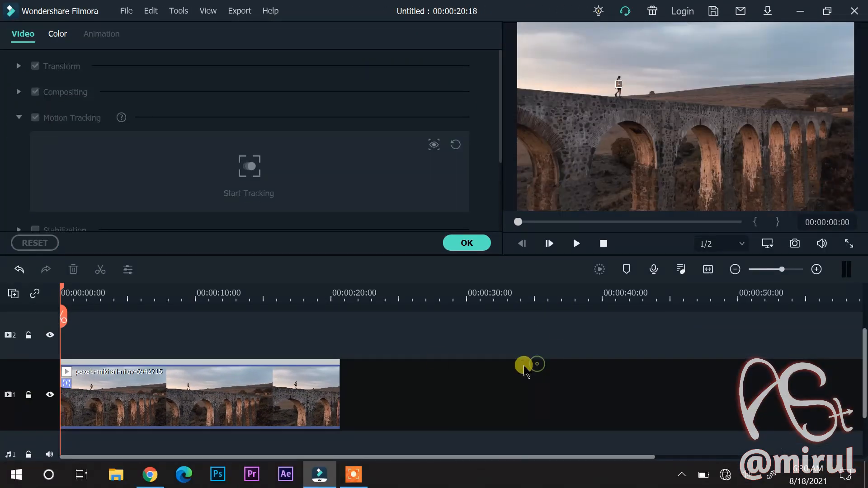
click(286, 398)
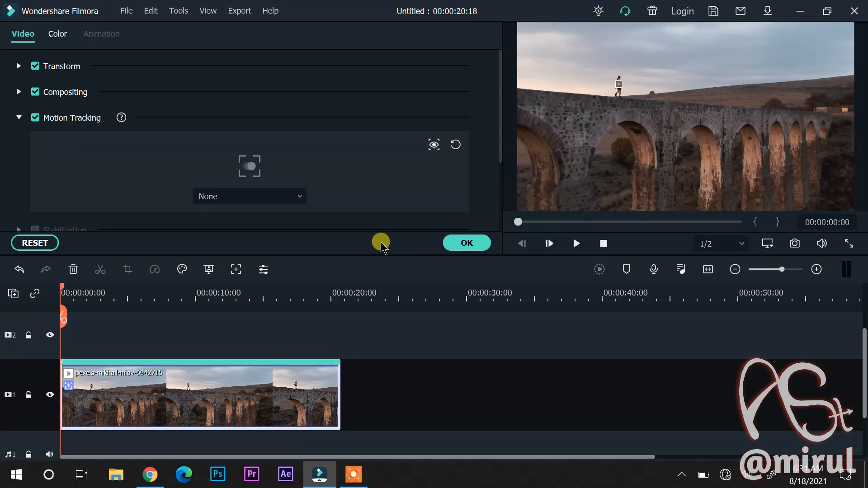
drag(516, 226, 330, 242)
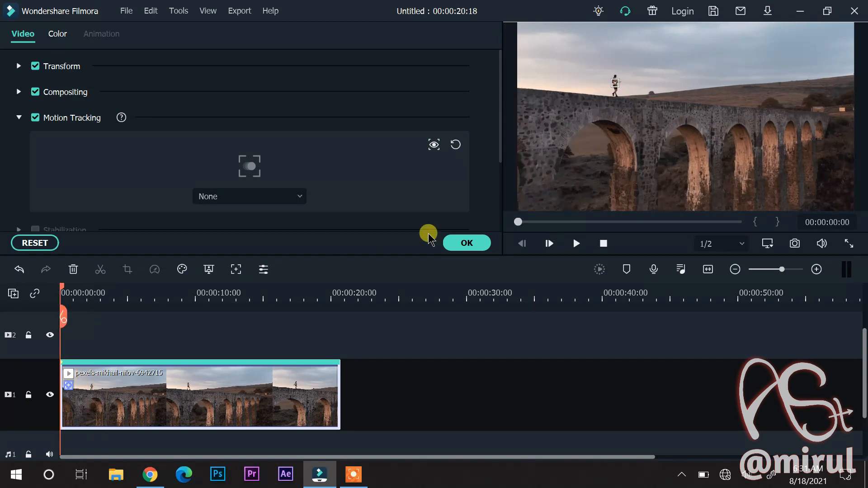
click(473, 247)
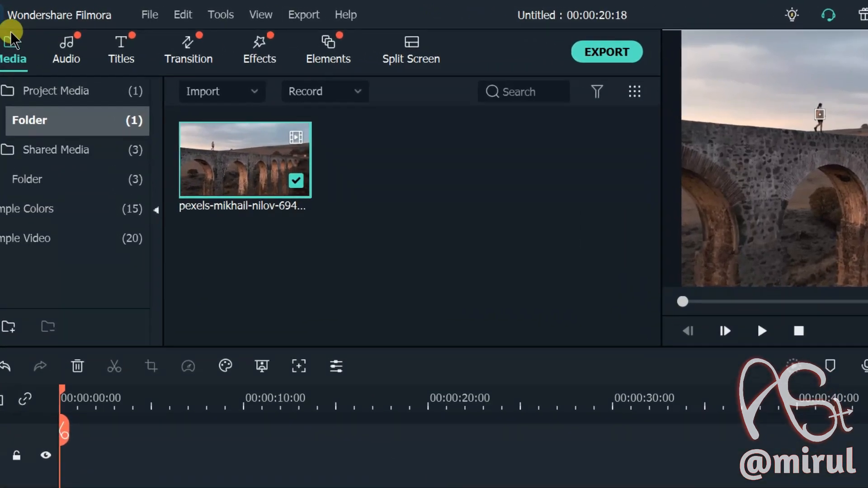
Add the Callout 2 title at the start of track 2 and extend it to the bridge clip's full length.
click(134, 64)
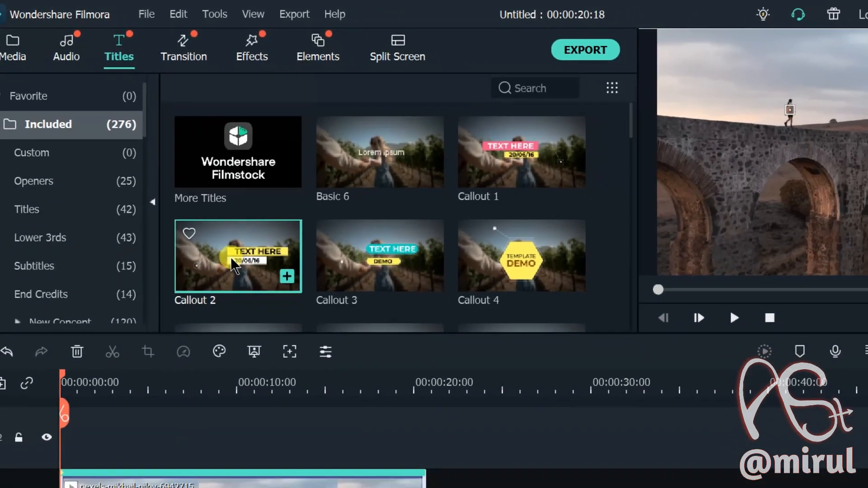
drag(271, 328, 267, 352)
drag(201, 239, 47, 402)
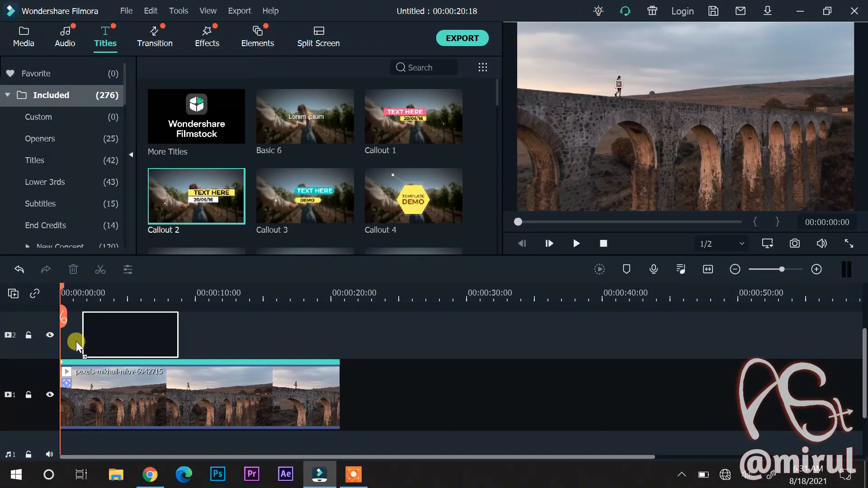
drag(92, 332, 92, 332)
drag(154, 321, 343, 316)
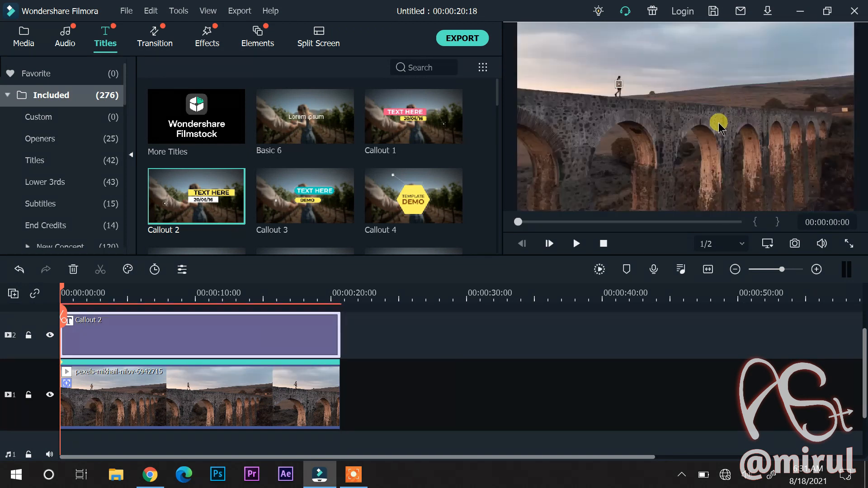
At 00:00:10:17, shrink the callout's shapes and move them up into the sky beside the walking person.
click(204, 294)
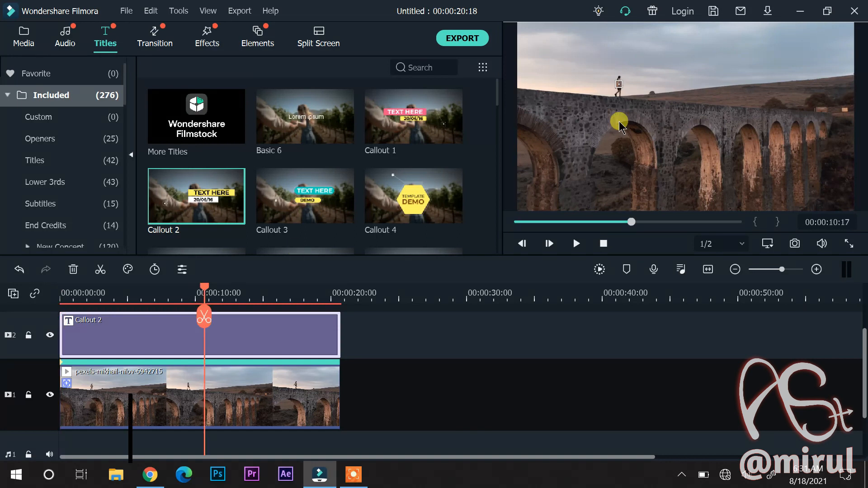
click(662, 121)
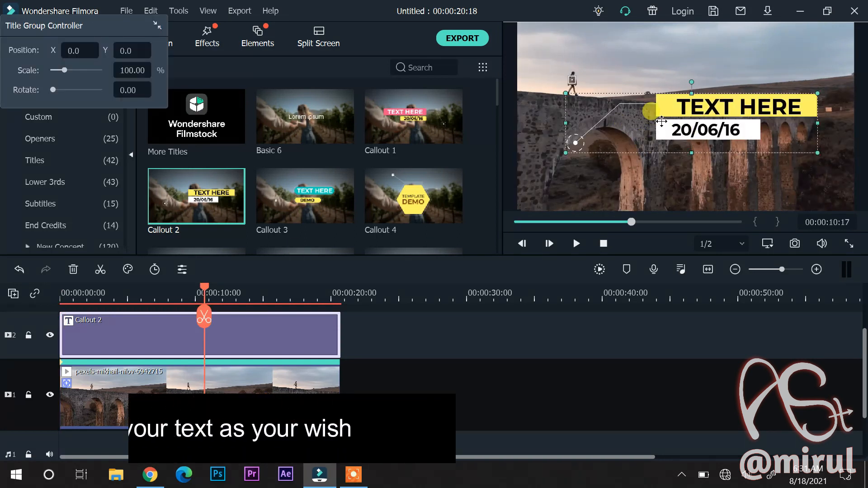
drag(818, 94, 721, 146)
drag(606, 121, 607, 52)
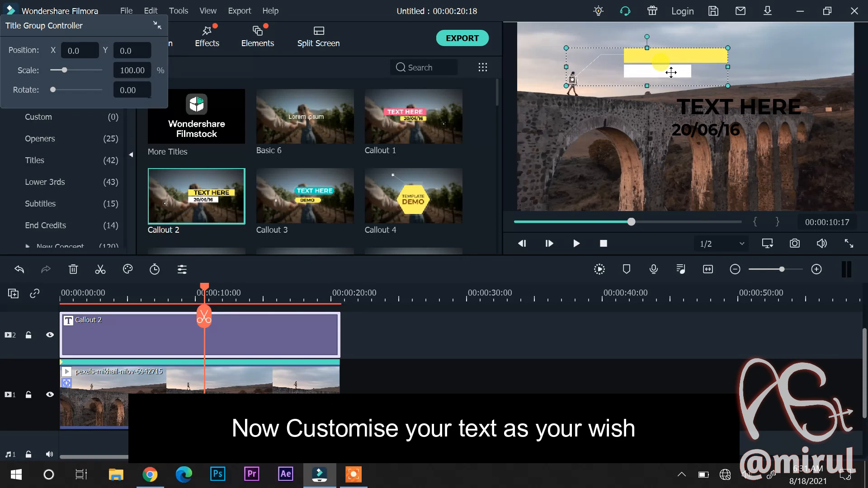
Open the callout in Advanced Text Edit, replace "TEXT HERE" with "Your Title", and fit it inside the yellow bar.
click(722, 128)
click(182, 269)
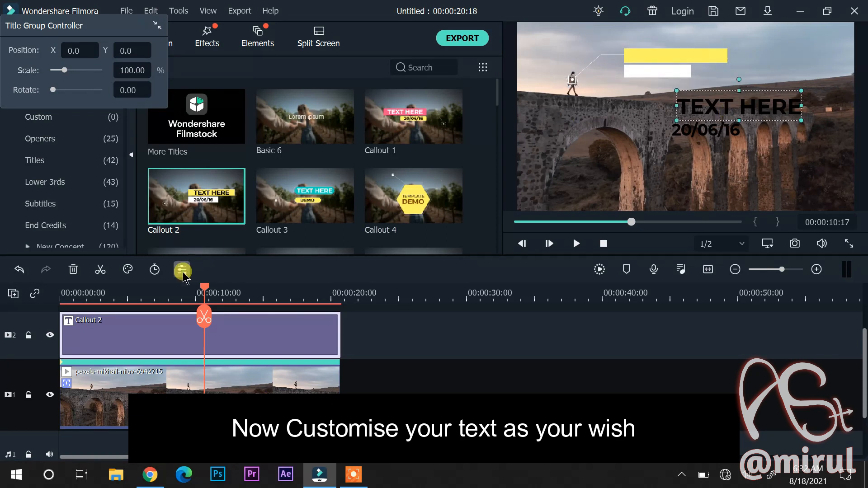
click(269, 129)
click(391, 243)
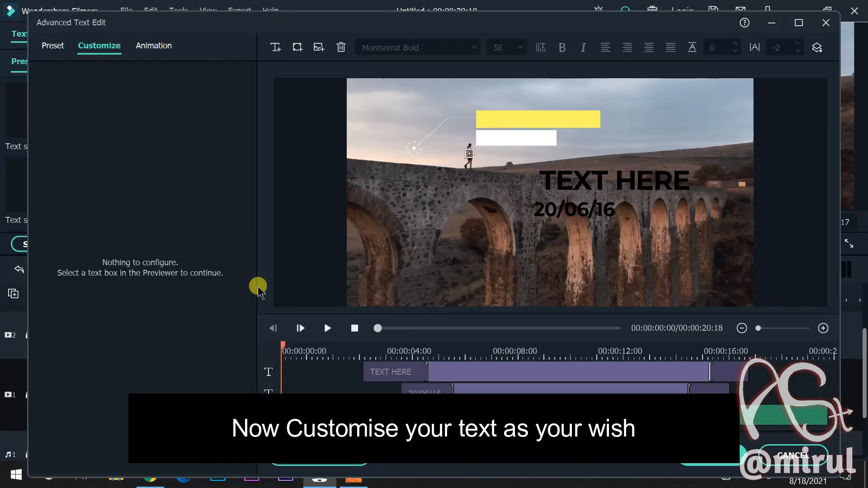
click(475, 372)
drag(120, 101, 1, 98)
key(BackSpace)
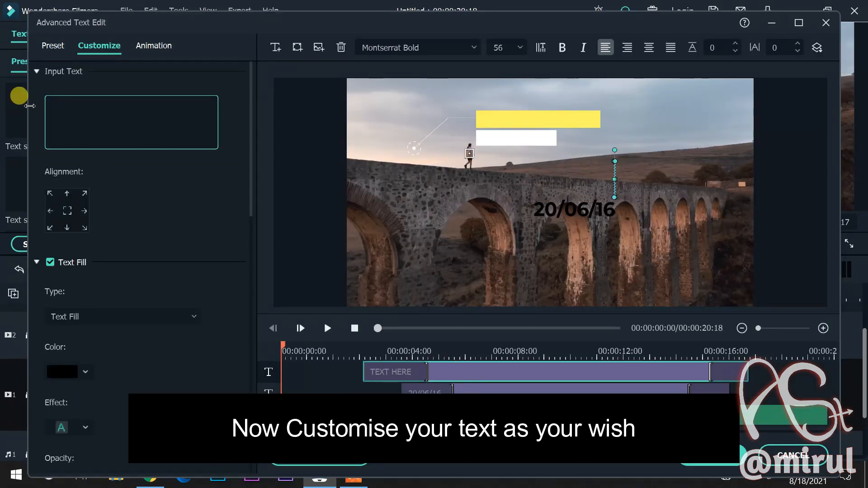
text(Your Tit)
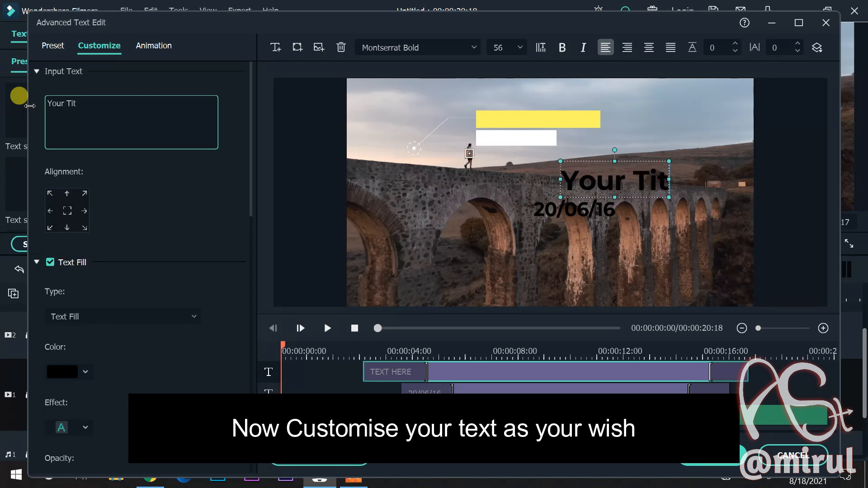
text(le)
drag(563, 175, 521, 123)
Start the text layers earlier on the timeline, replace the date with "Your title", and fit it inside the white bar.
drag(364, 369, 328, 389)
click(403, 389)
drag(87, 107, 39, 108)
key(BackSpace)
text(Your title)
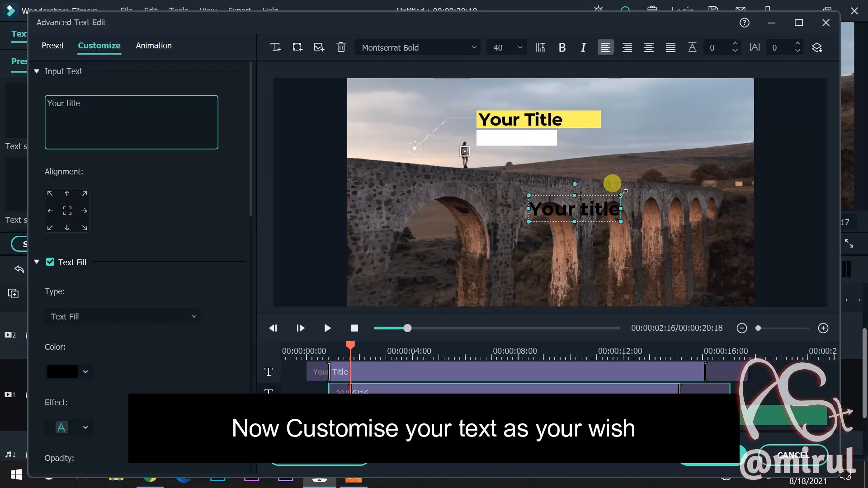
drag(576, 198, 508, 133)
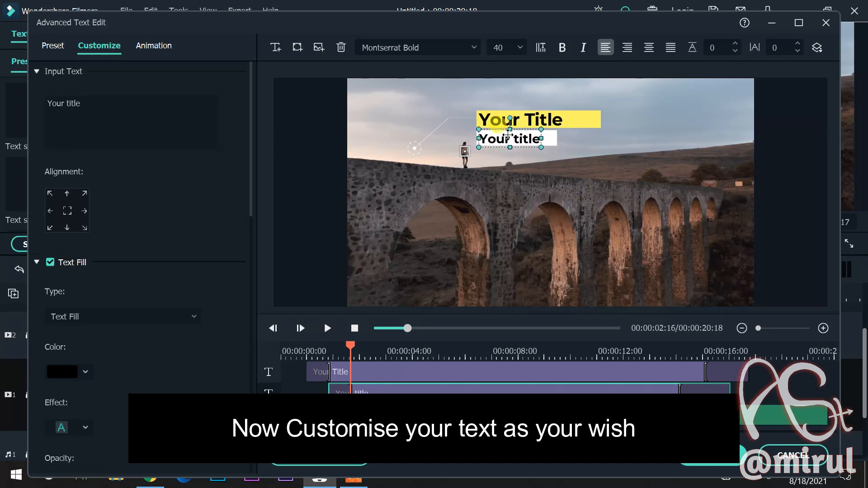
click(631, 172)
At 00:00:00:12, move the callout shapes so the pointer starts at the walking person, and realign "Your Title" on the yellow bar.
click(354, 329)
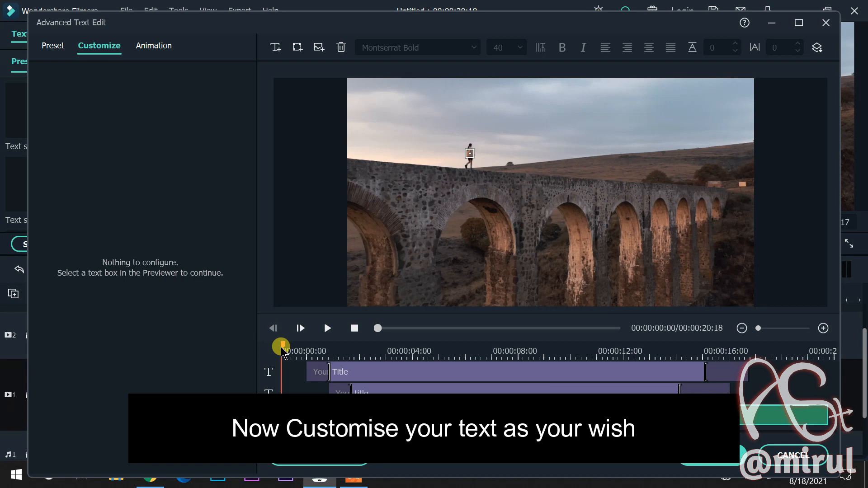
drag(287, 343, 294, 346)
click(413, 149)
drag(414, 144, 467, 147)
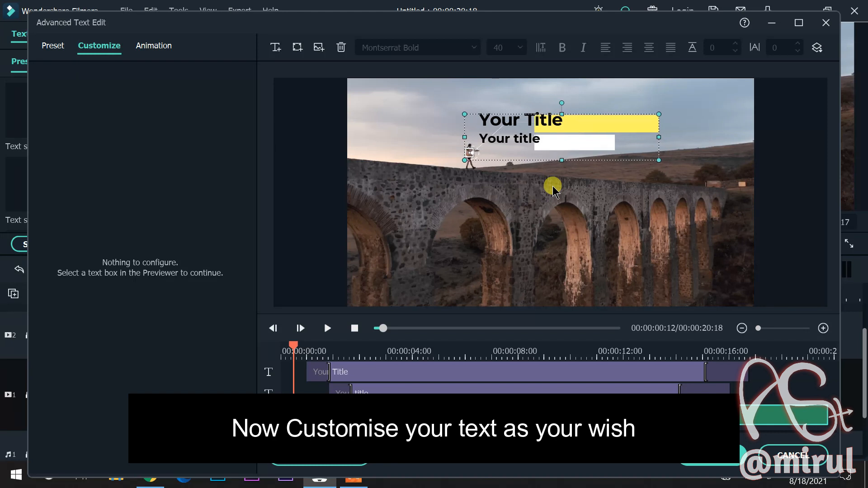
drag(473, 109, 548, 129)
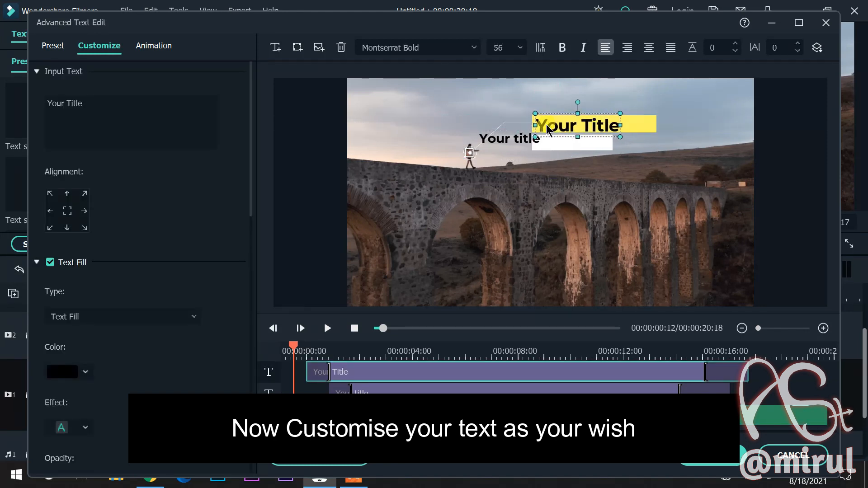
Nudge the smaller "Your title" text sideways and down until it sits inside the white bar under the yellow one.
click(495, 135)
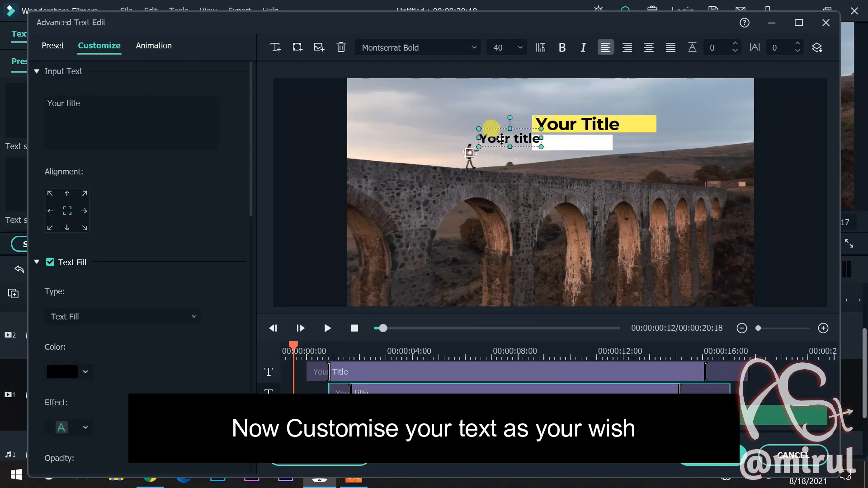
key(Right)
key(Right)
key(Right)
key(Right)
key(Right)
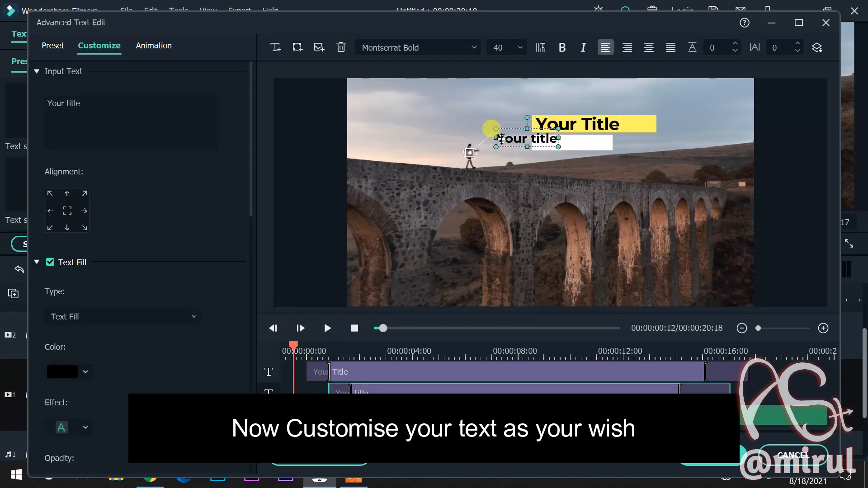
key(Right)
key(Right)
key(Right)
key(Right)
key(Right)
key(Right)
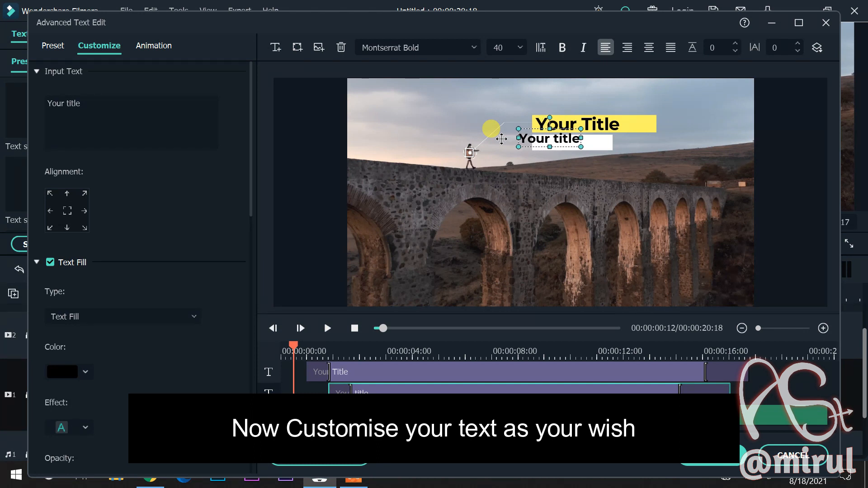
key(Right)
key(Right)
key(Down)
key(Down)
Extend both text layers to the end of the preset video on the title's timeline and apply the advanced text edits.
drag(732, 393, 827, 392)
click(750, 372)
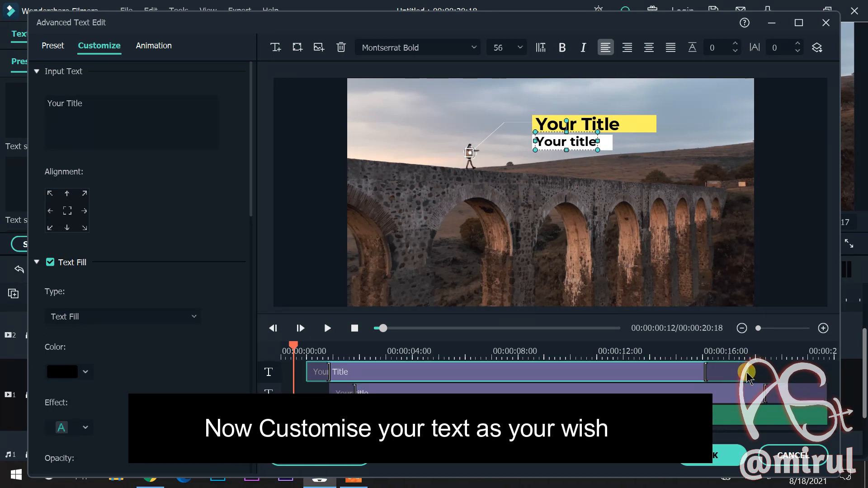
drag(749, 372, 827, 372)
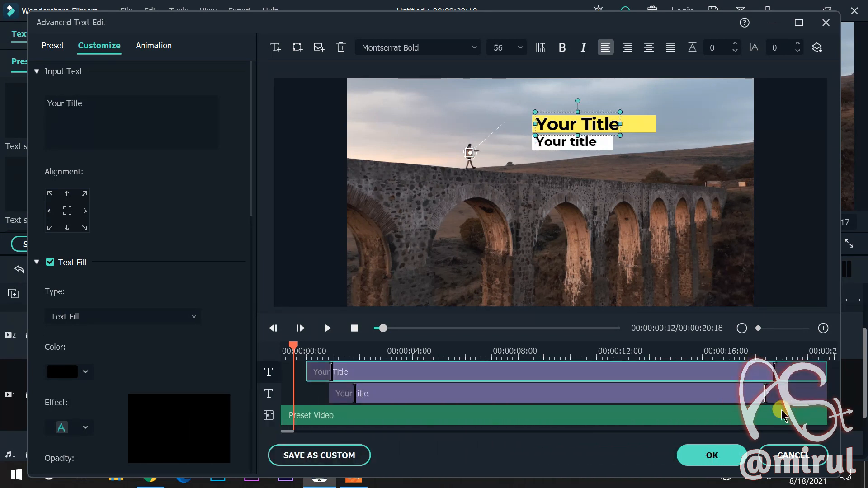
click(700, 464)
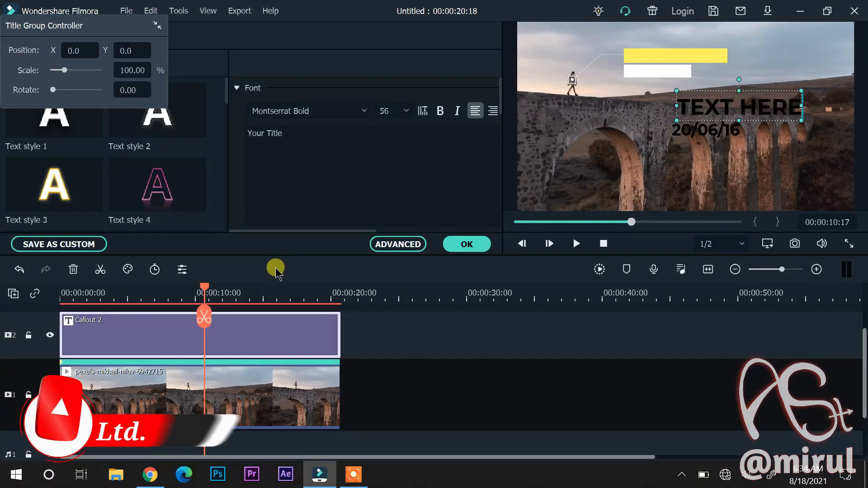
Open the bridge clip's motion tracking settings, return toward the timeline start, and link Callout 2 to the tracked person.
double_click(208, 371)
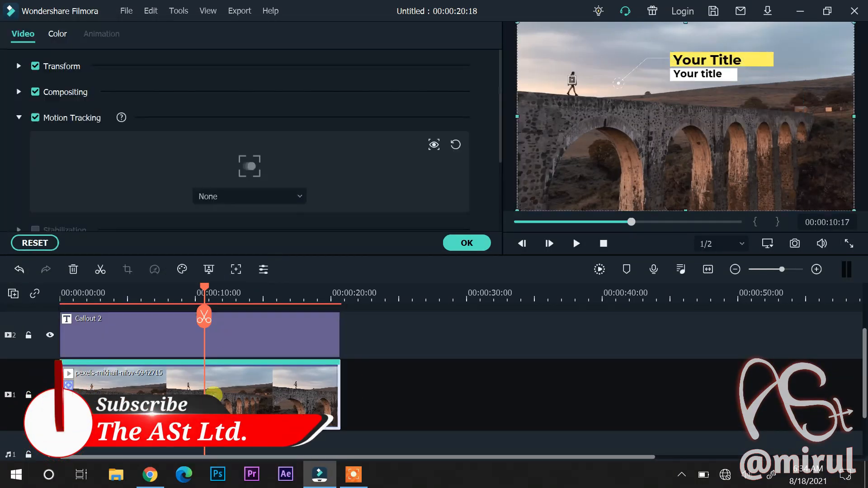
drag(207, 293, 63, 293)
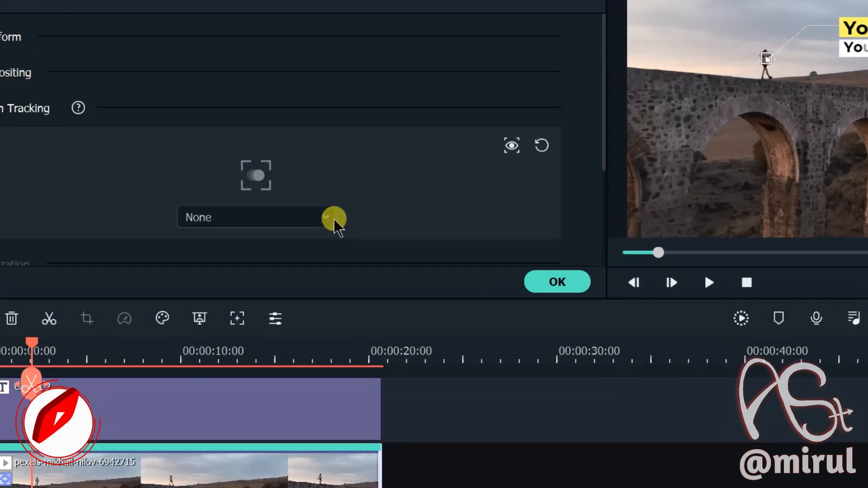
click(326, 218)
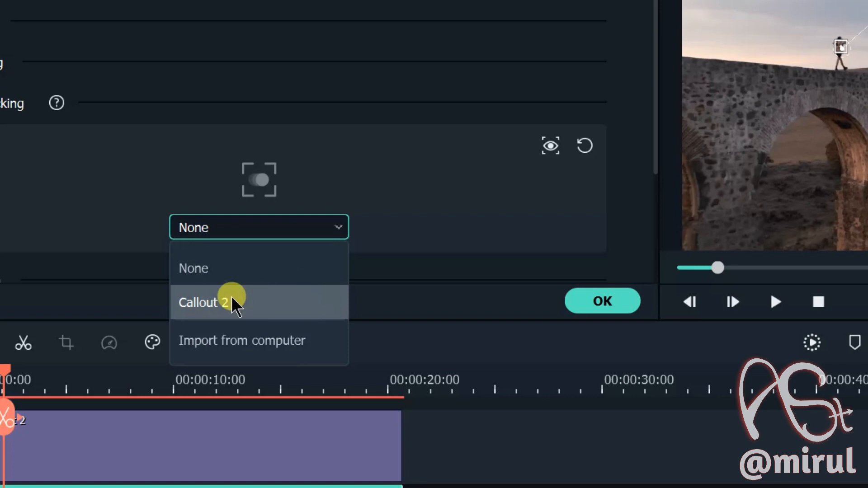
click(213, 296)
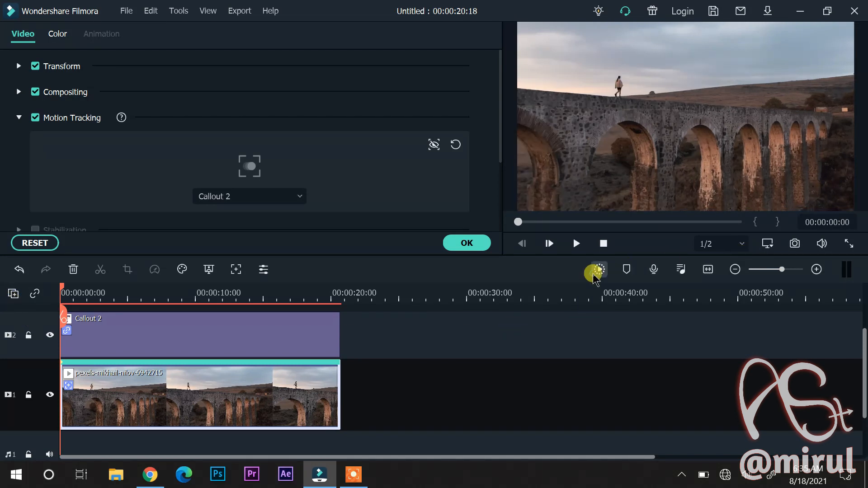
Render the timeline preview, play it from the beginning to check the callout's tracking, and confirm the clip's settings.
click(598, 271)
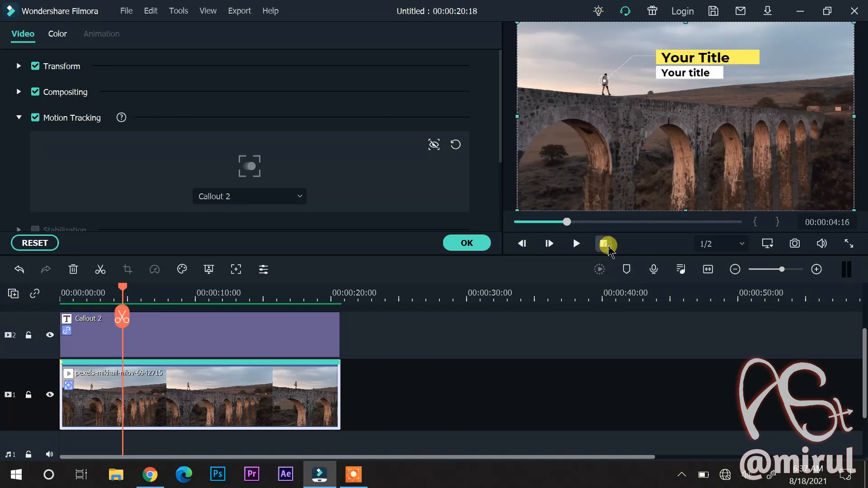
click(606, 245)
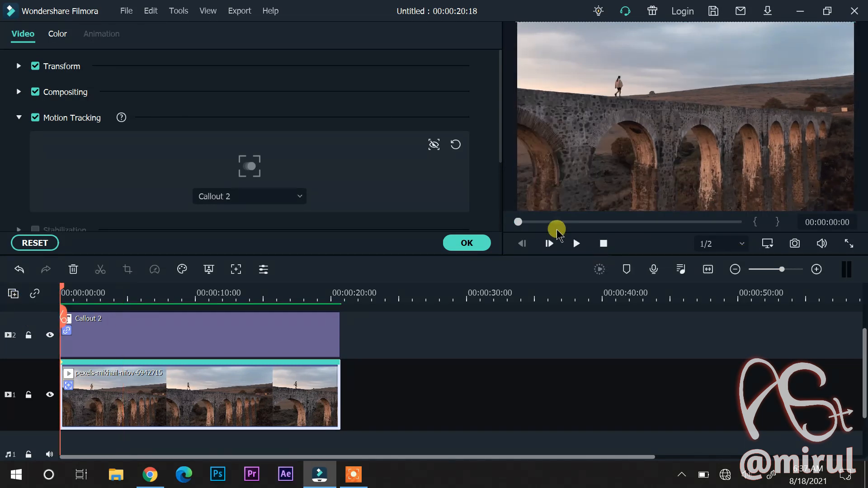
click(574, 244)
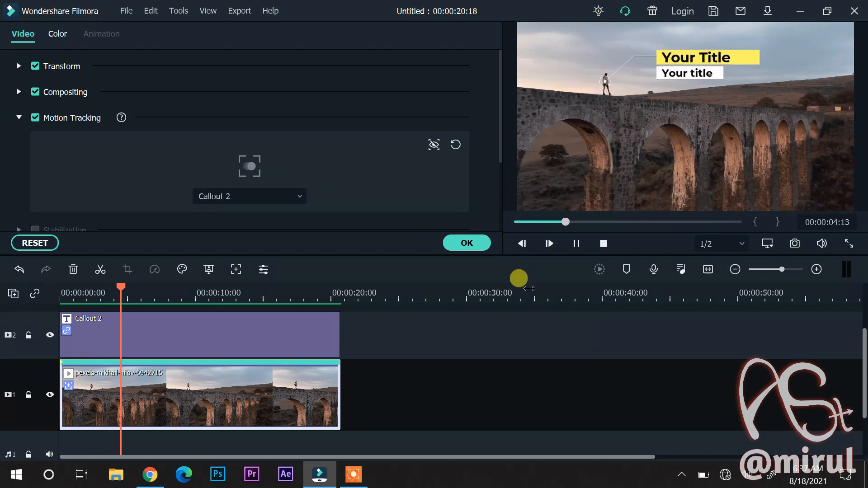
click(464, 231)
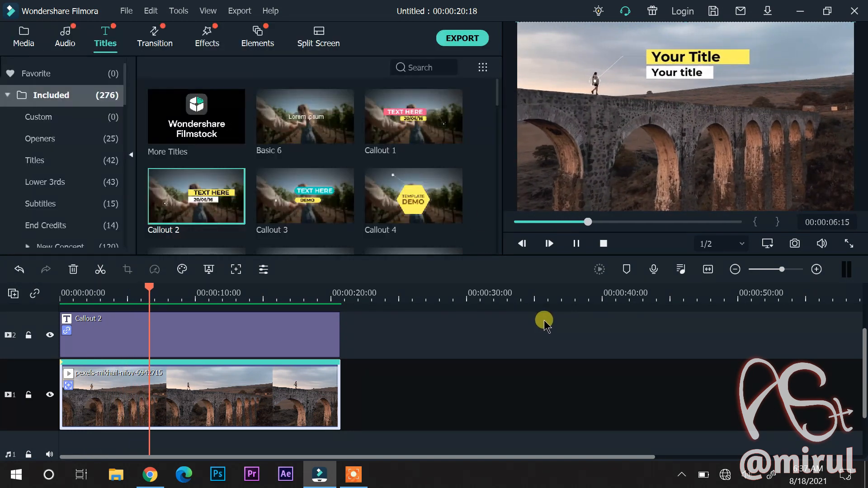